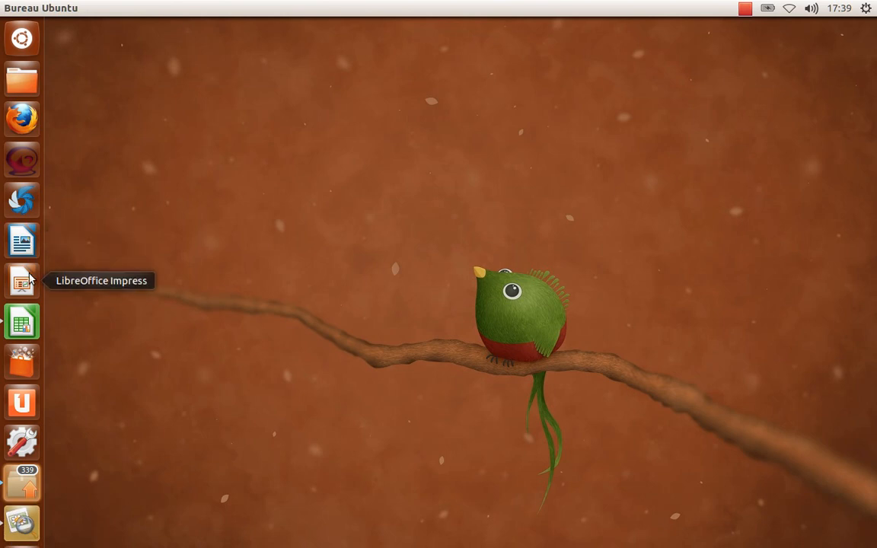
- Launch LibreOffice Calc and open the Save As dialog for the new spreadsheet
left_click(29, 321)
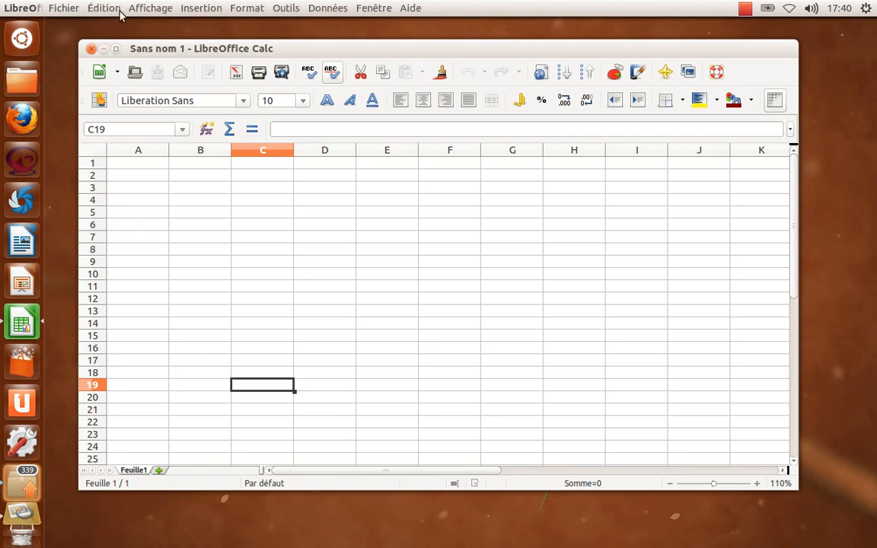
left_click(66, 12)
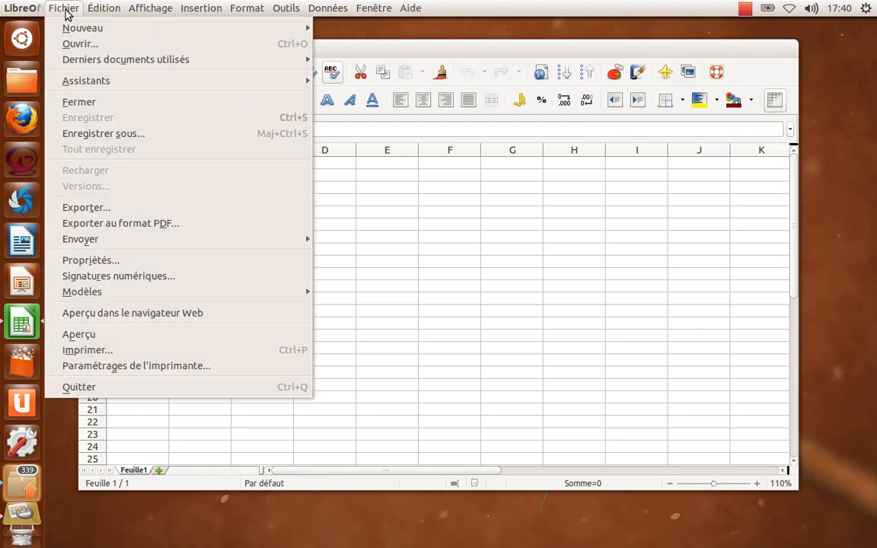
left_click(116, 132)
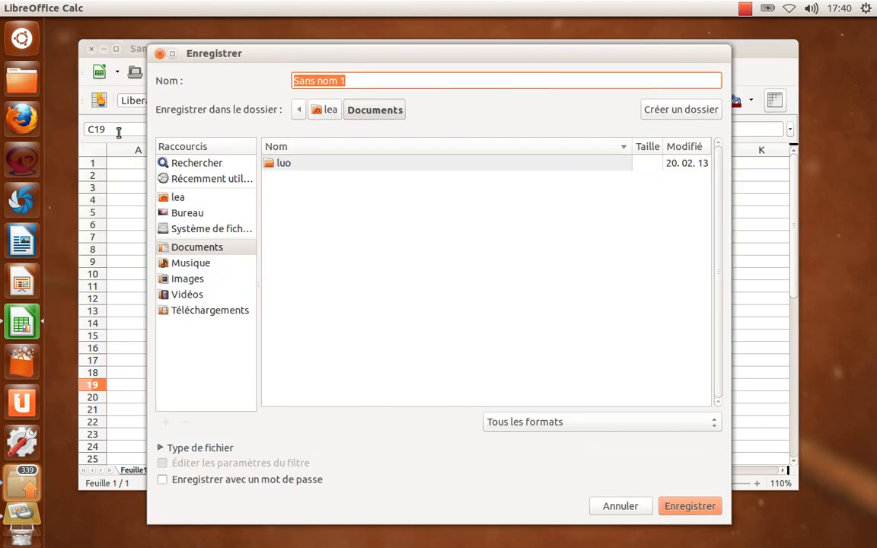
- Try to create a new folder named PasAPas inside the Documents folder
left_click(686, 112)
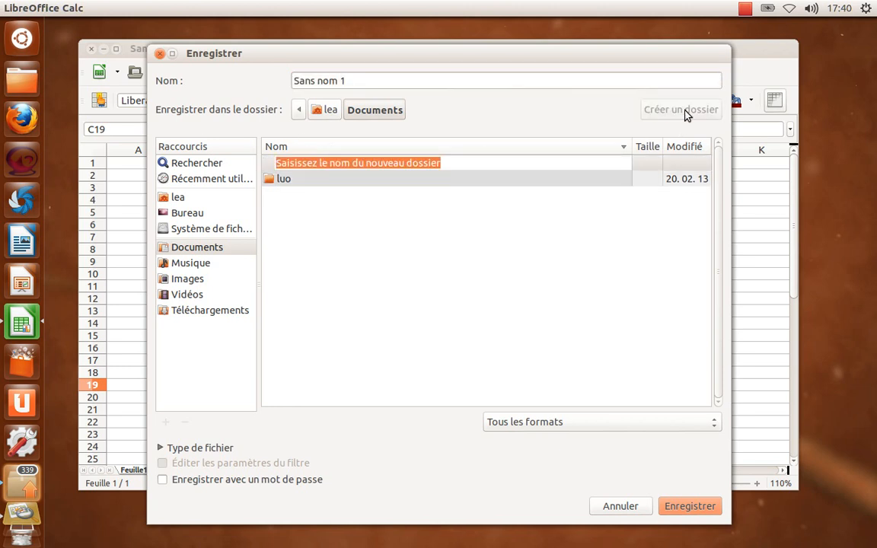
type("PasA")
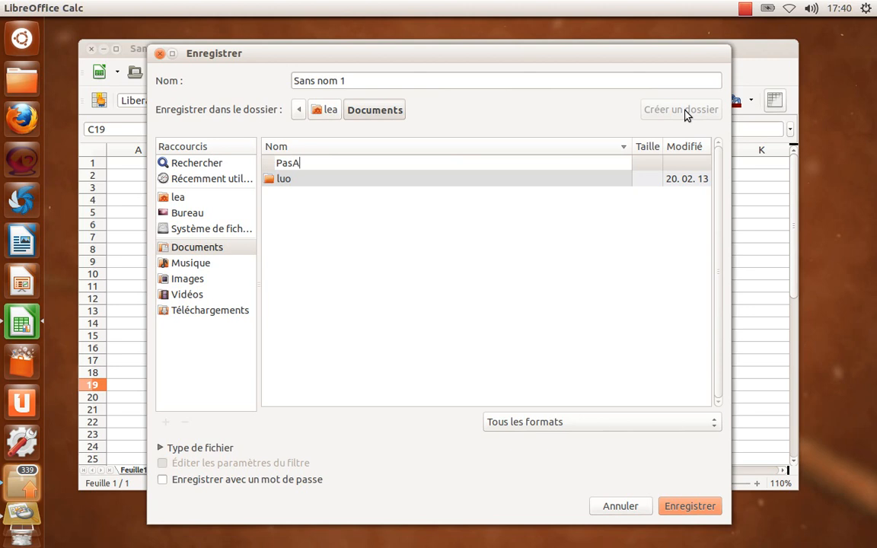
type("Pas")
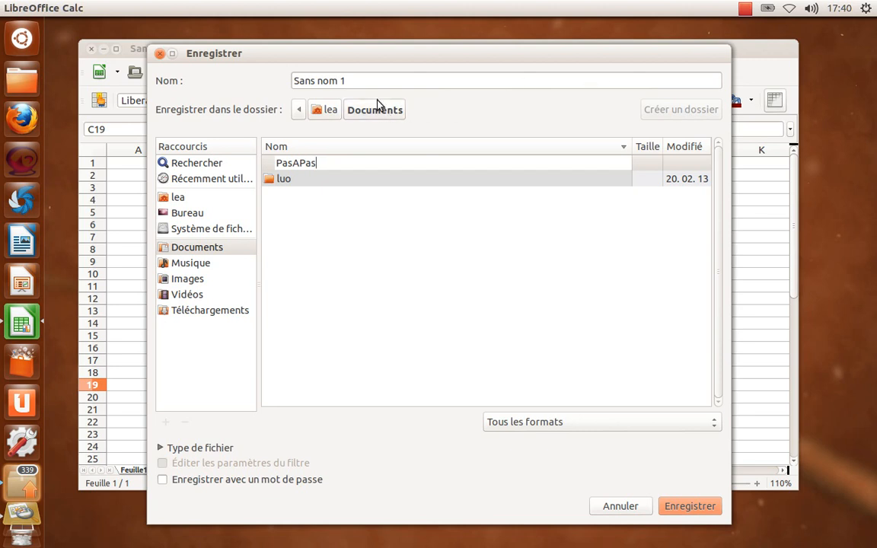
- Save the spreadsheet in Documents as Pas_A_Pas_7 in the Classeur ODF (.ods) format
left_click_drag(365, 84, 290, 82)
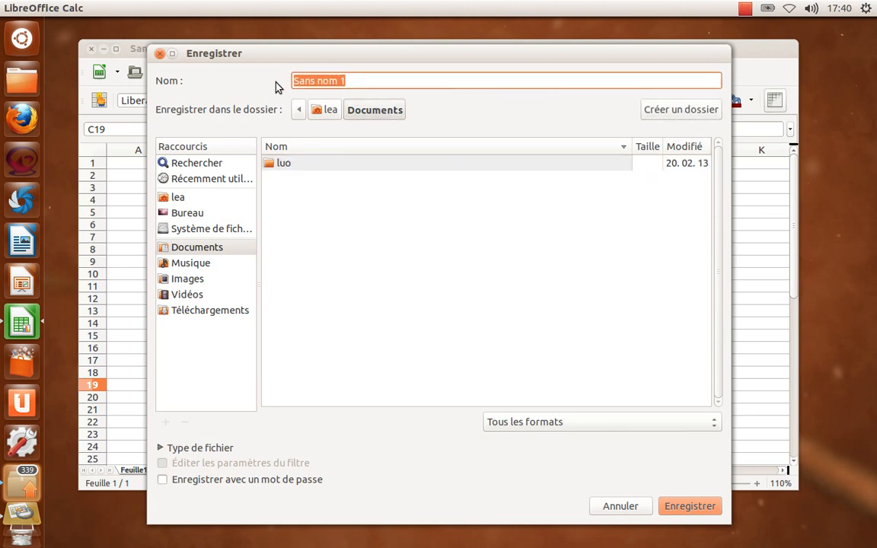
type("Pas_")
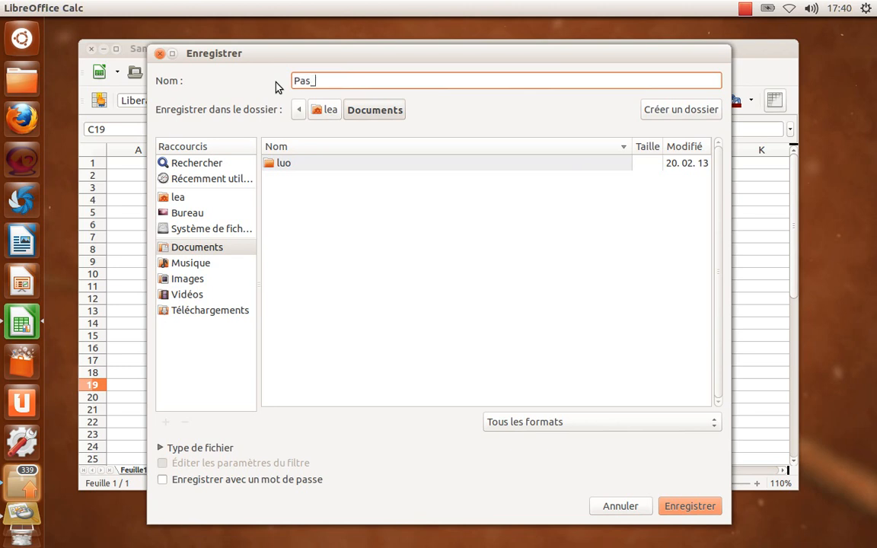
type("A_Pas_7")
left_click(684, 424)
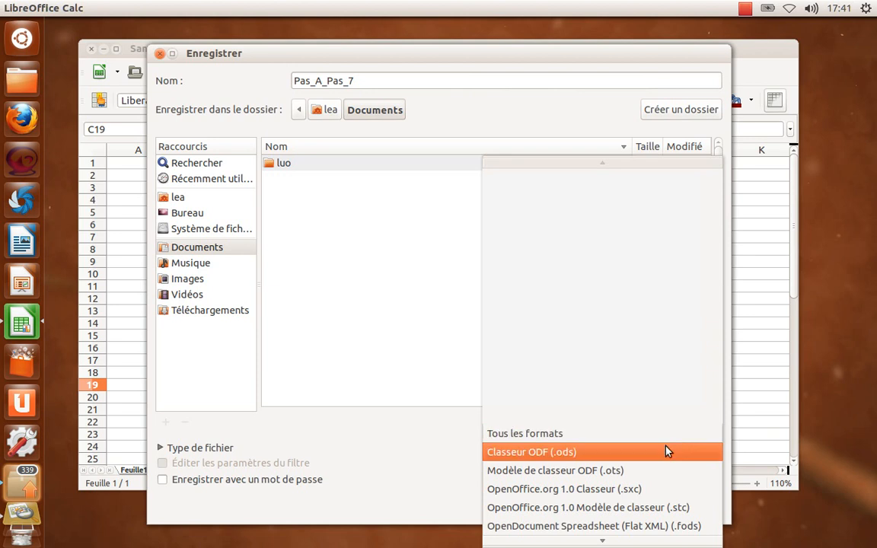
left_click(667, 451)
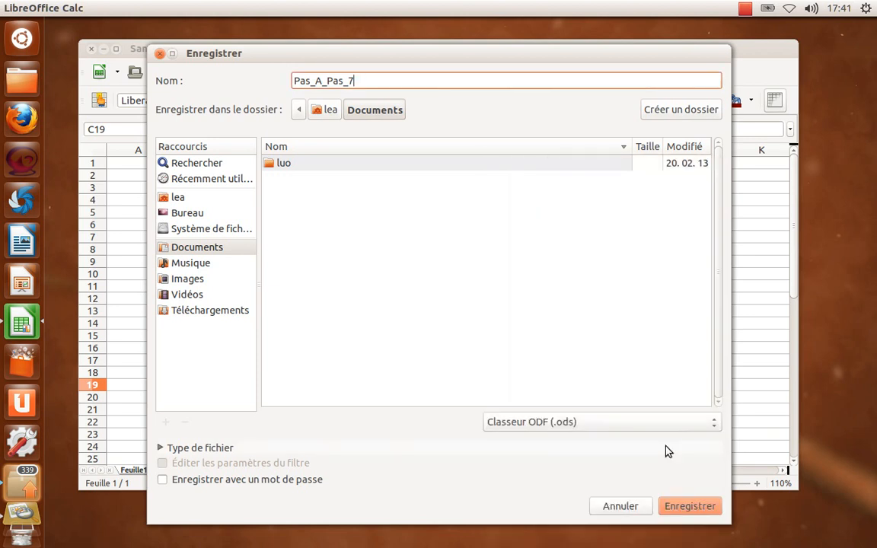
left_click(691, 506)
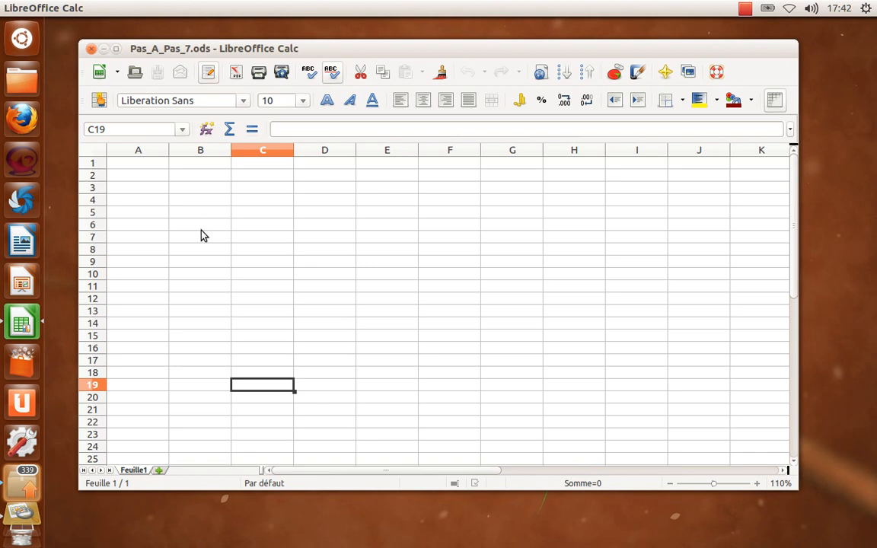
- Rename the sheet Feuille1 as "Moyenne 2012-2013"
right_click(139, 474)
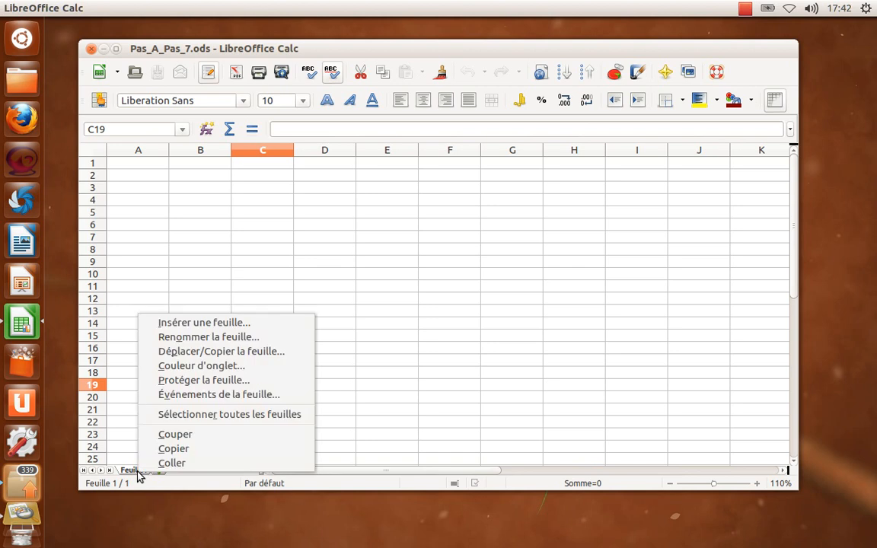
left_click(214, 345)
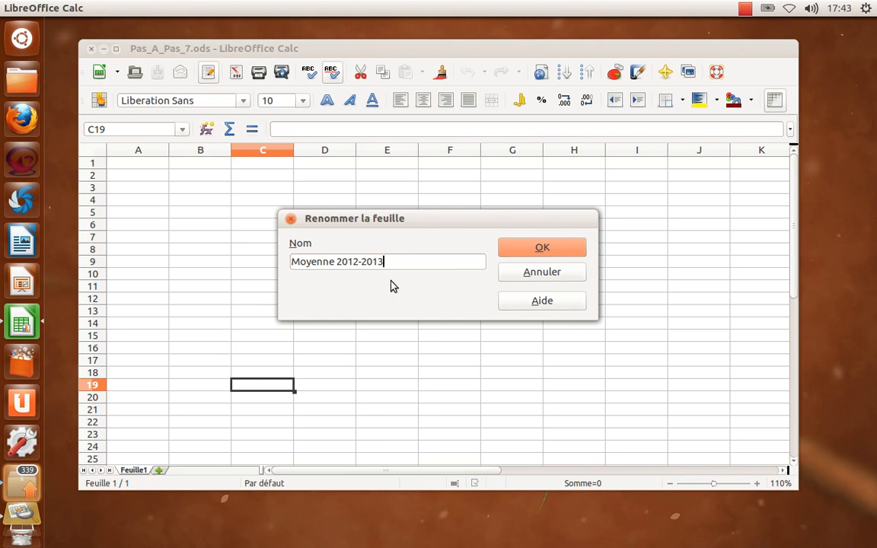
left_click(566, 252)
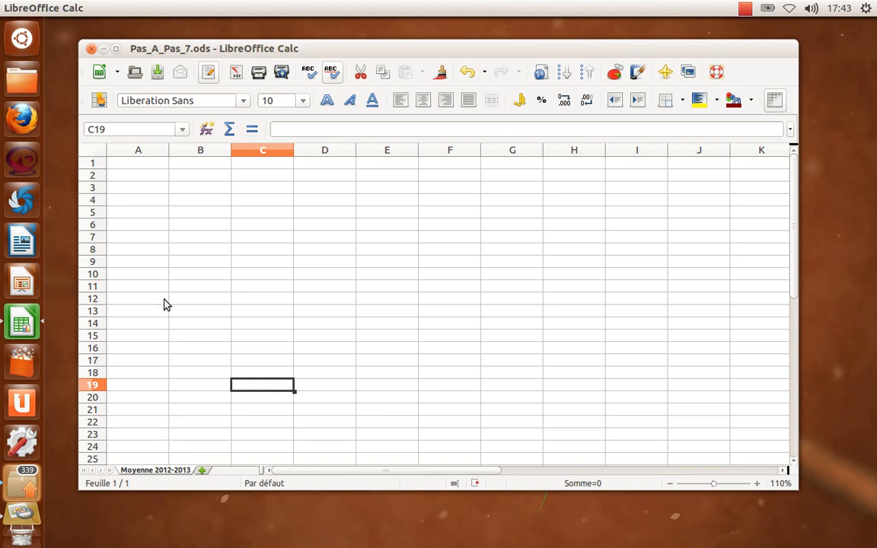
- Enter the column header "n°" in cell A1 and the number 1 in cell A2
left_click(142, 165)
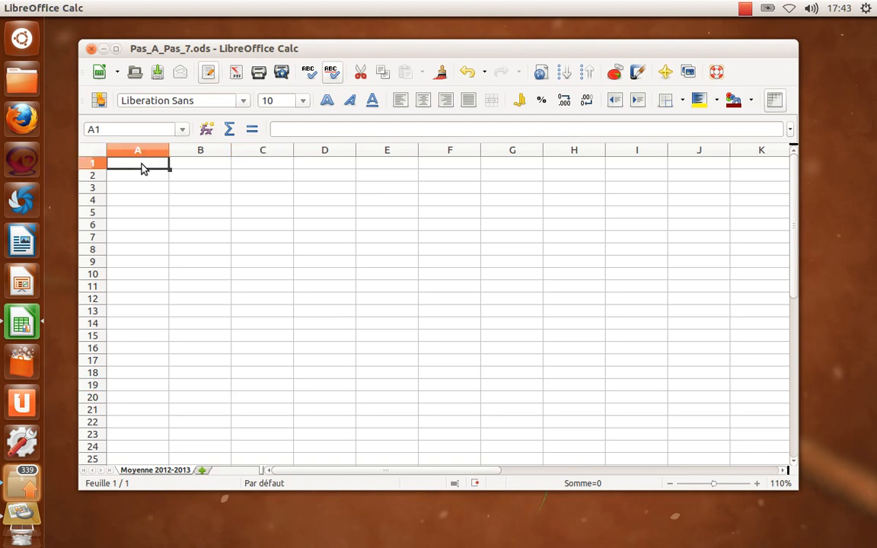
type("n°")
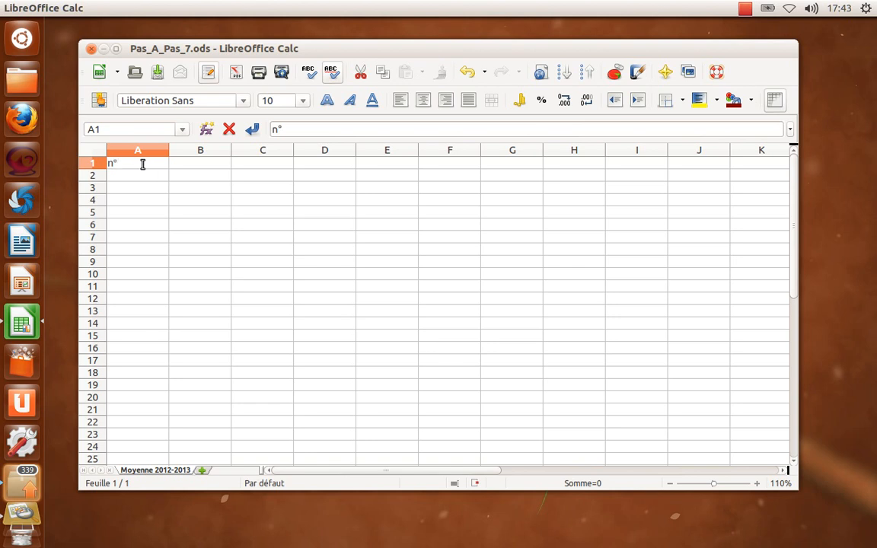
key("Return")
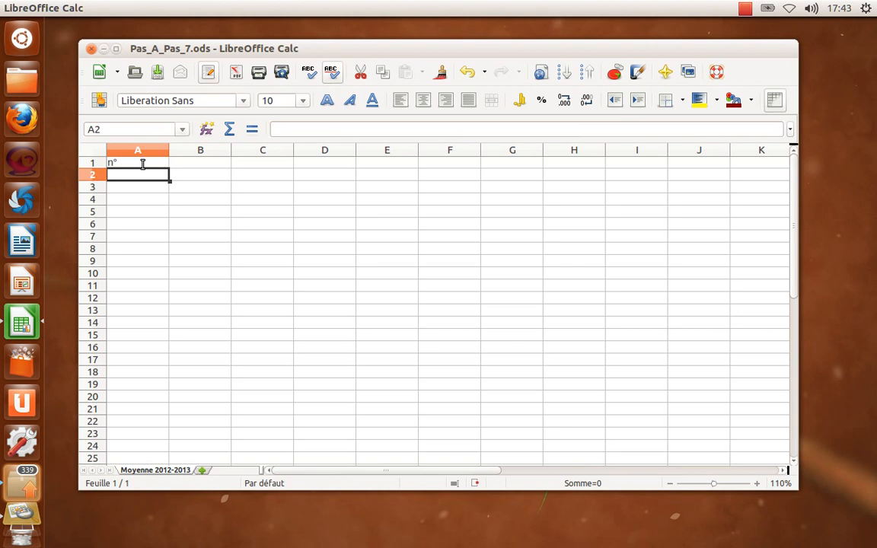
type("1")
type("1")
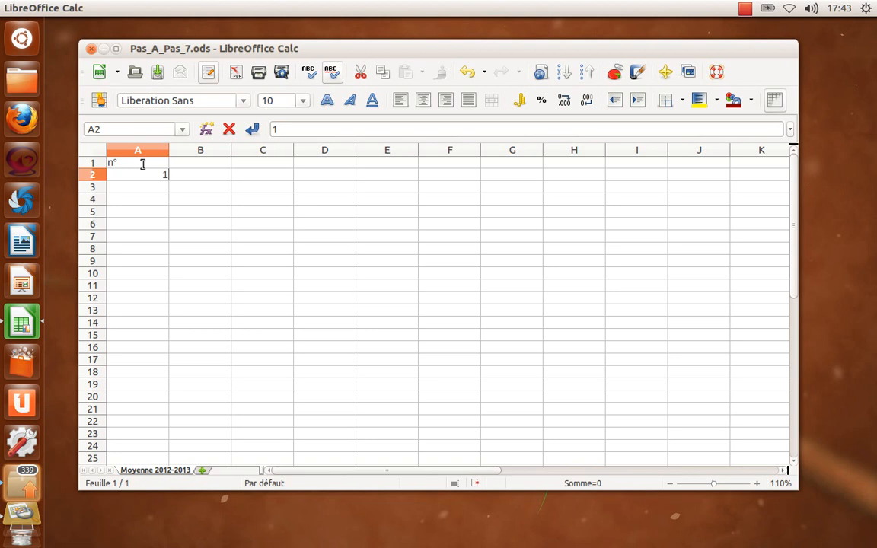
key("Return")
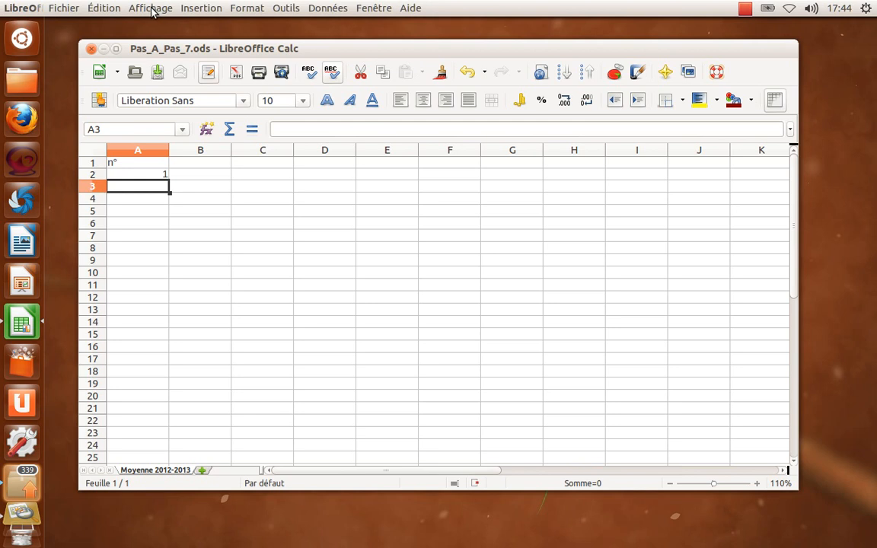
- Turn value highlighting on for the sheet and switch it off again
left_click(148, 9)
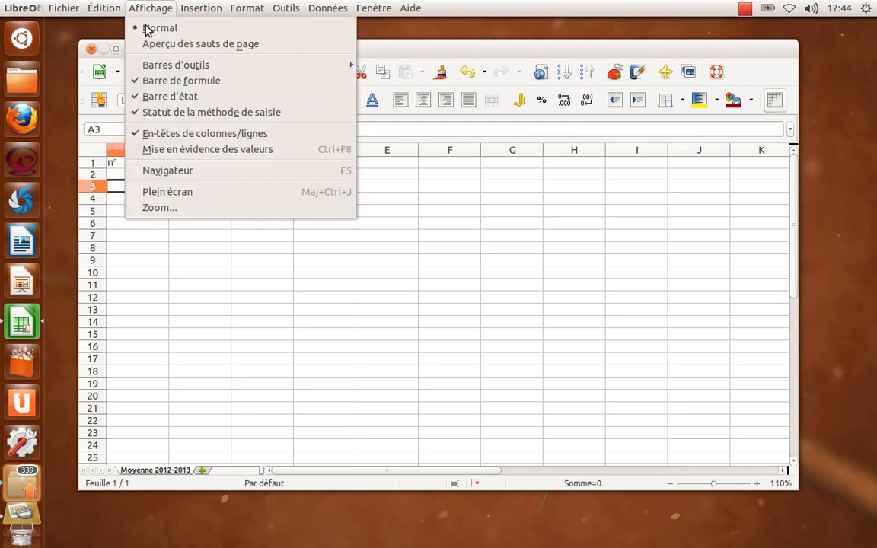
left_click(188, 151)
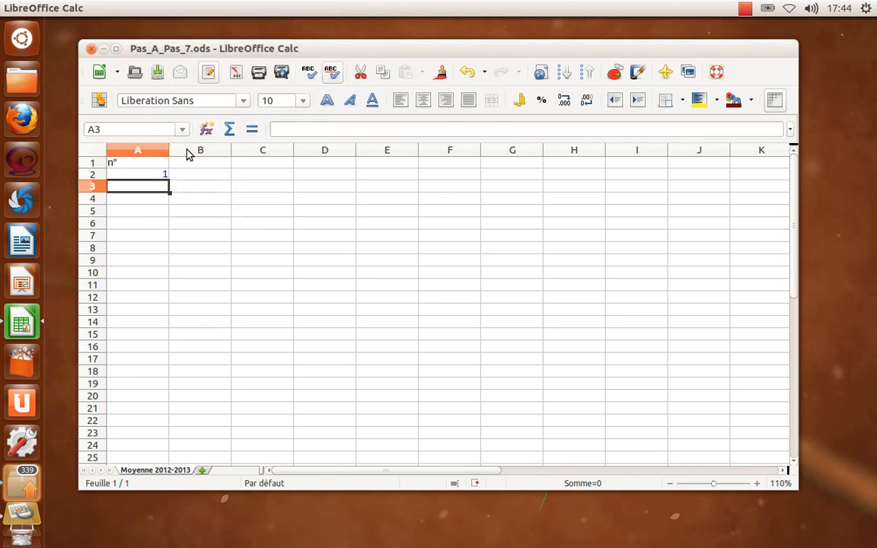
left_click(203, 201)
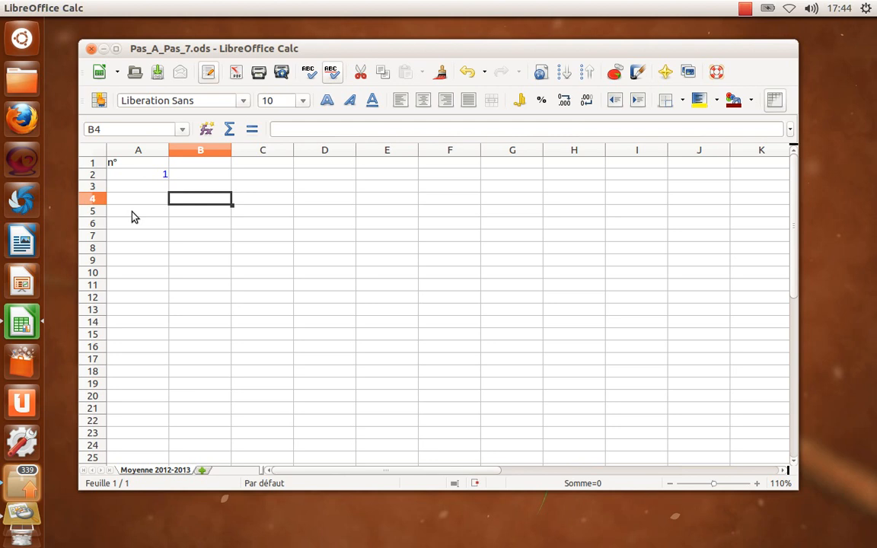
key("ctrl+F8")
- Review the zoom settings, accept them unchanged and maximize the spreadsheet window
double_click(777, 486)
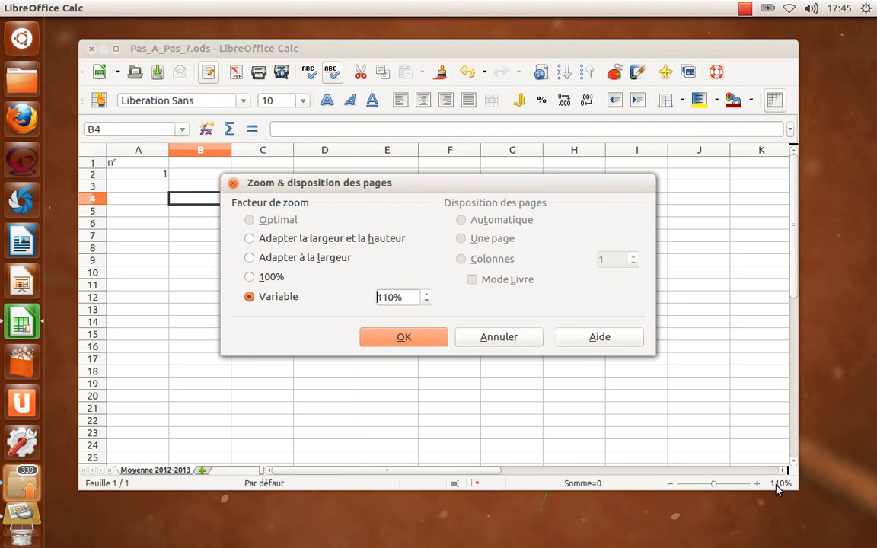
key("Return")
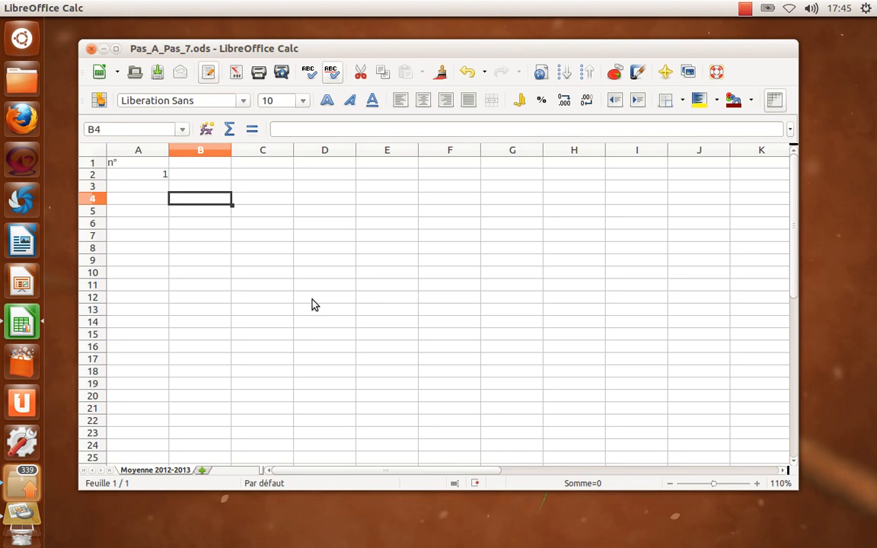
left_click(116, 49)
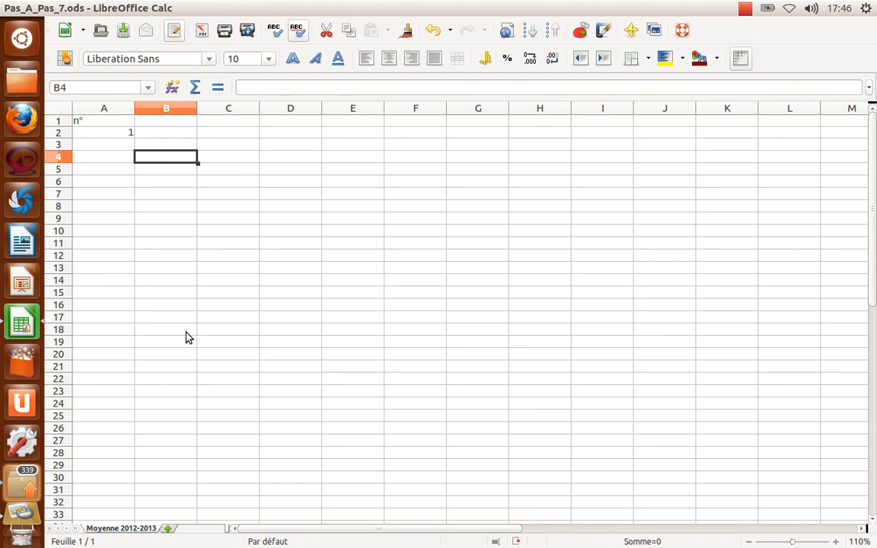
- Extend the number in A2 down to A26 as a series from 1 to 25
key("Left")
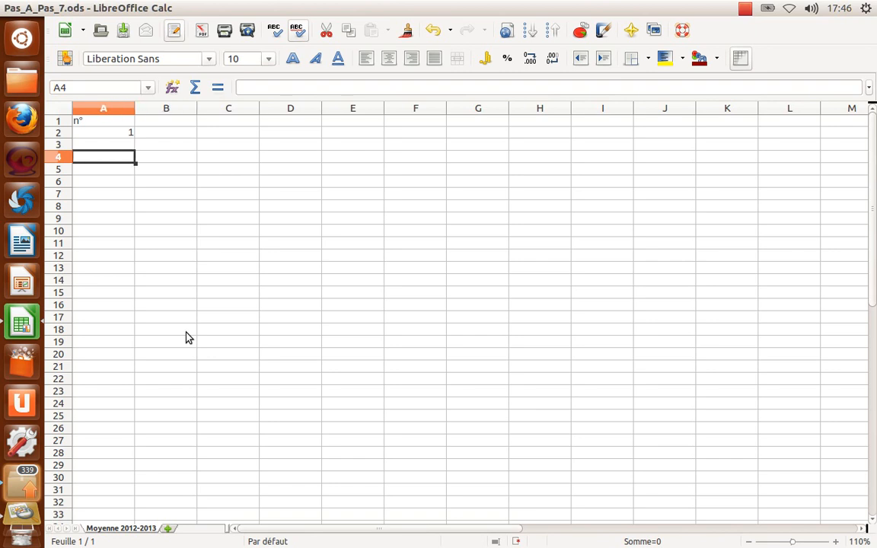
key("Up")
key("Up")
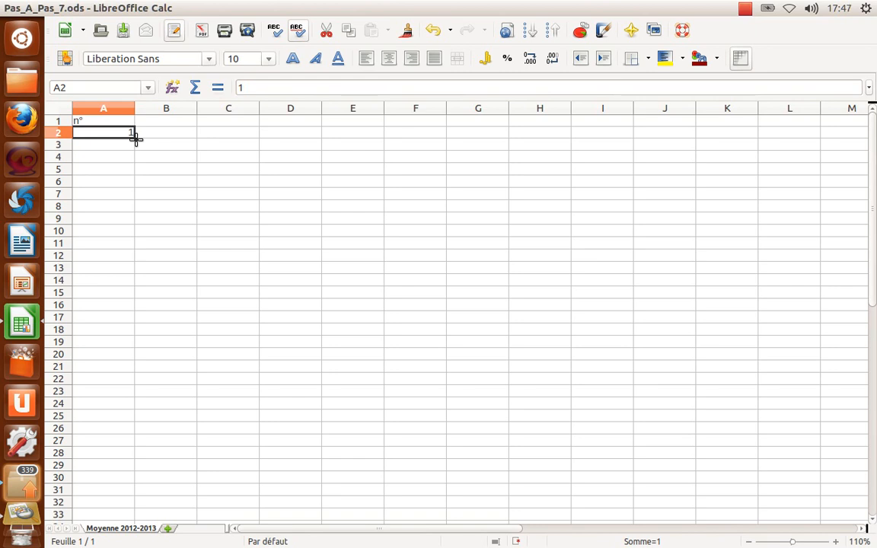
left_click_drag(135, 138, 114, 440)
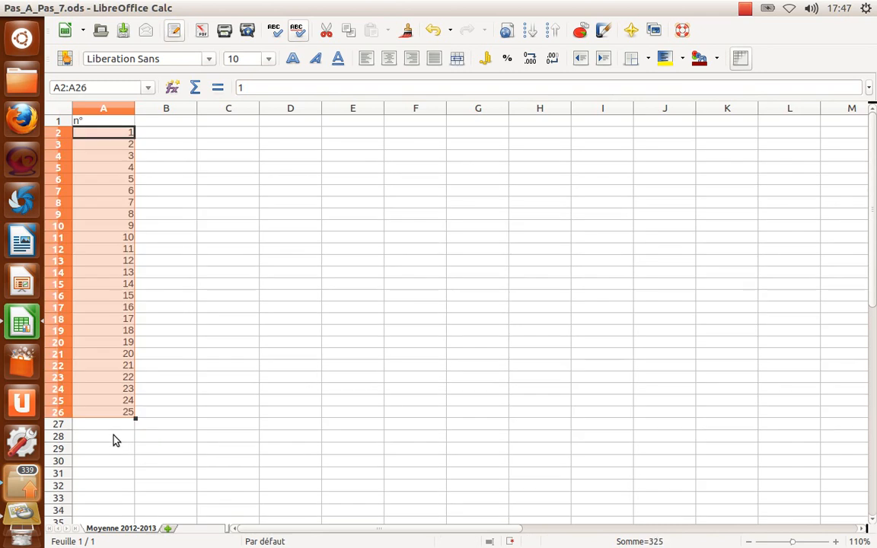
left_click(166, 122)
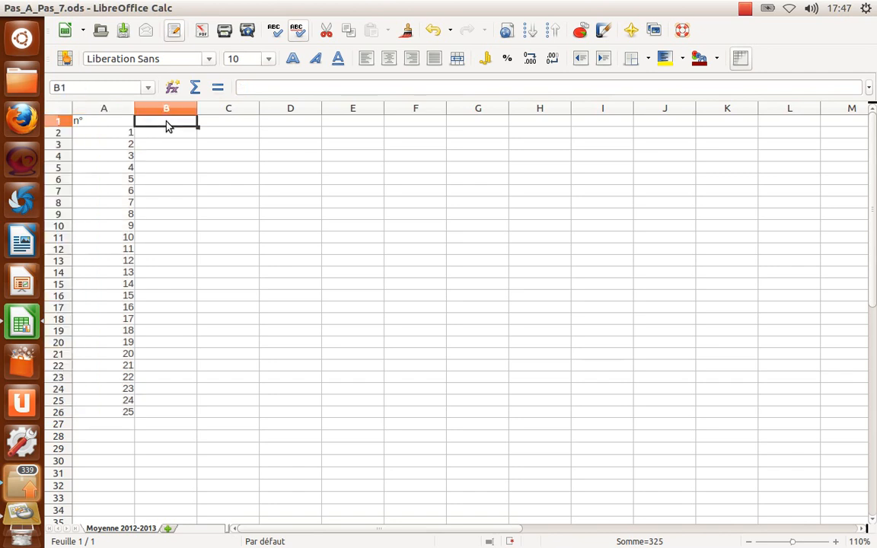
left_click(222, 125)
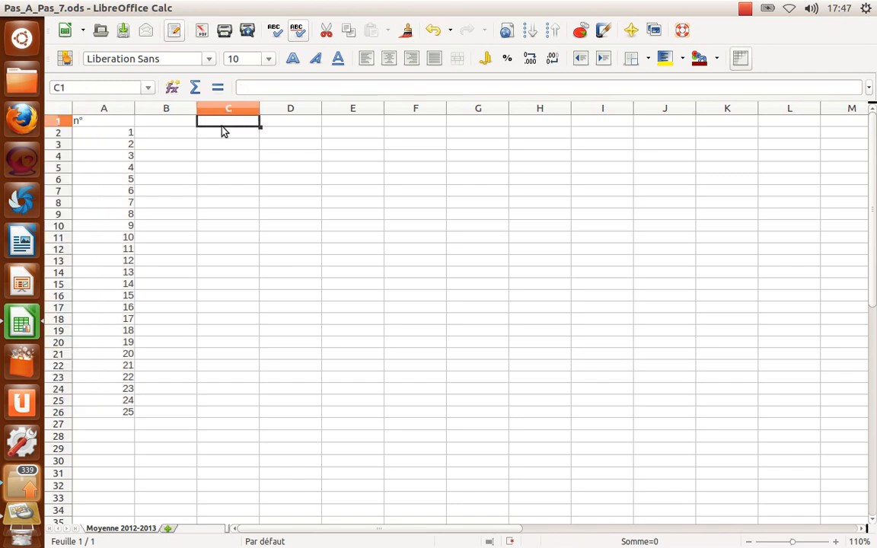
key("Right")
key("Left")
key("Left")
key("Down")
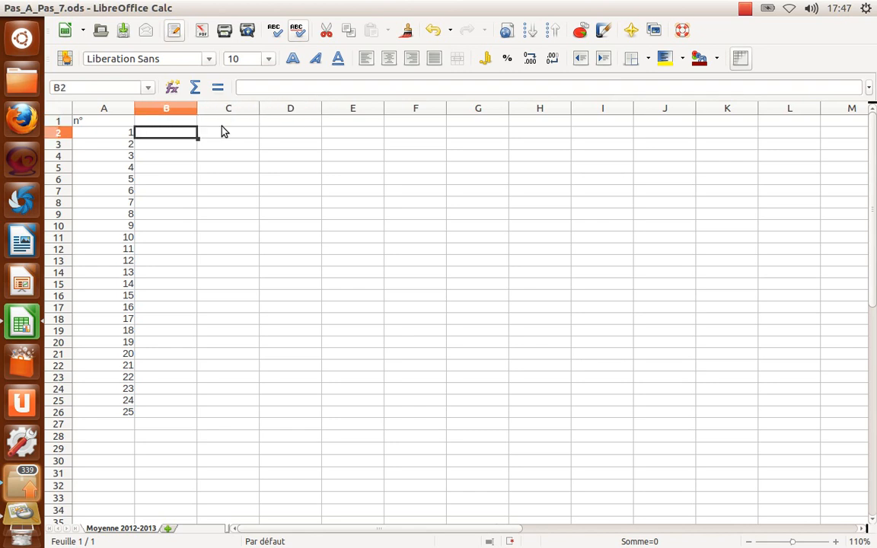
key("Right")
key("Right")
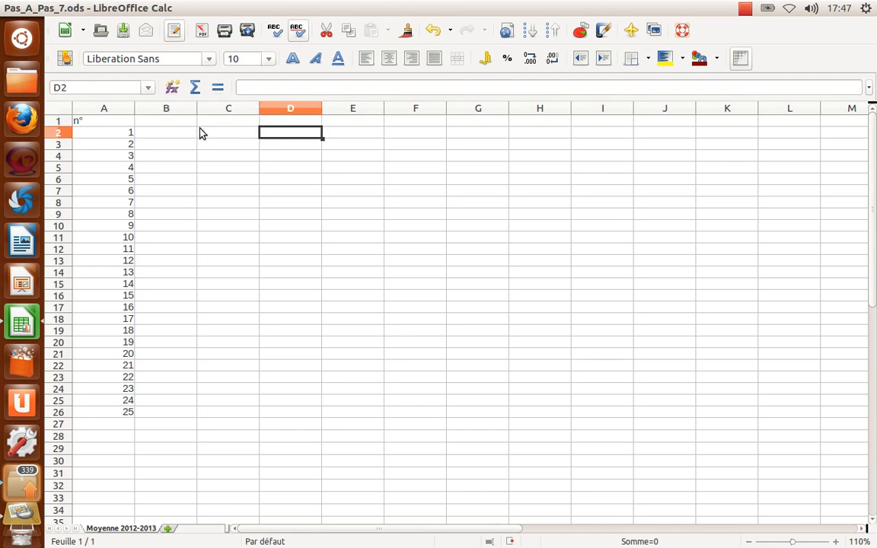
- Enter the column header "Nom" in cell B1
left_click(179, 122)
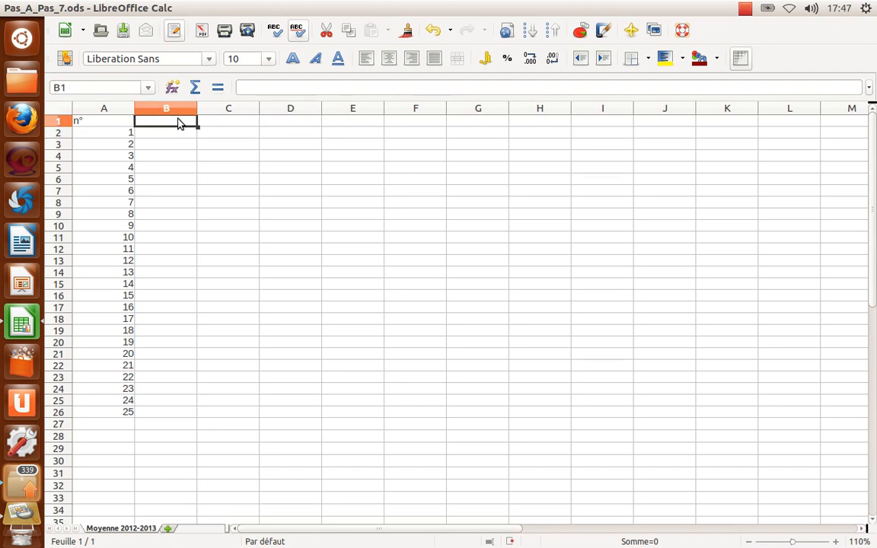
type("Nom")
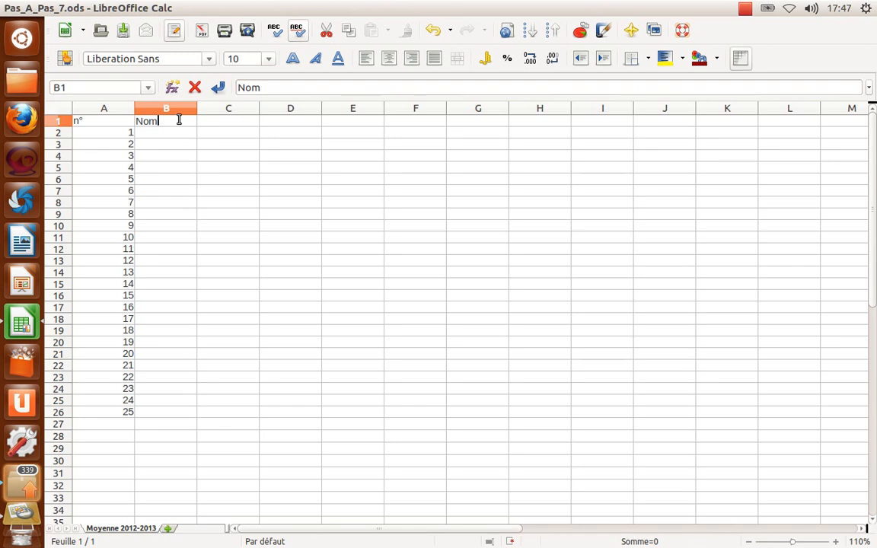
key("Tab")
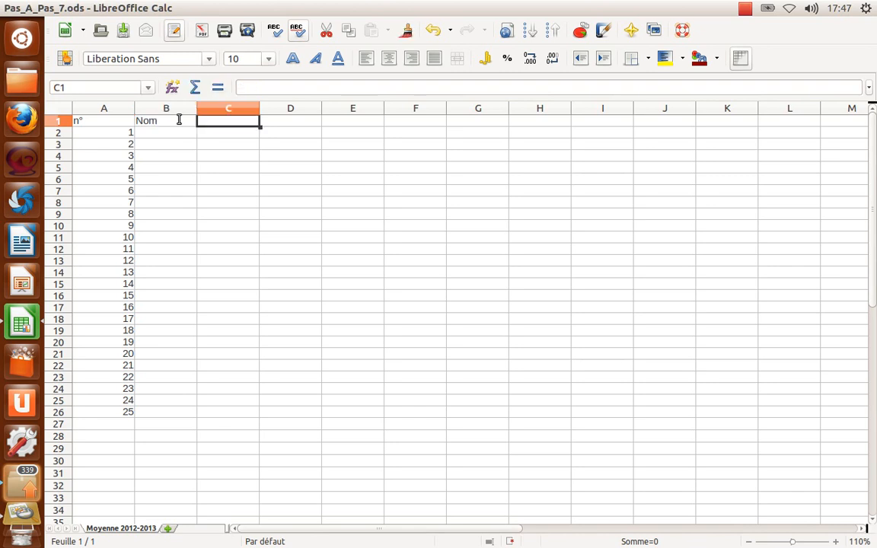
- Enter the column headers "Prénom" in C1 and "Classe" in D1
type("Prénom")
key("Tab")
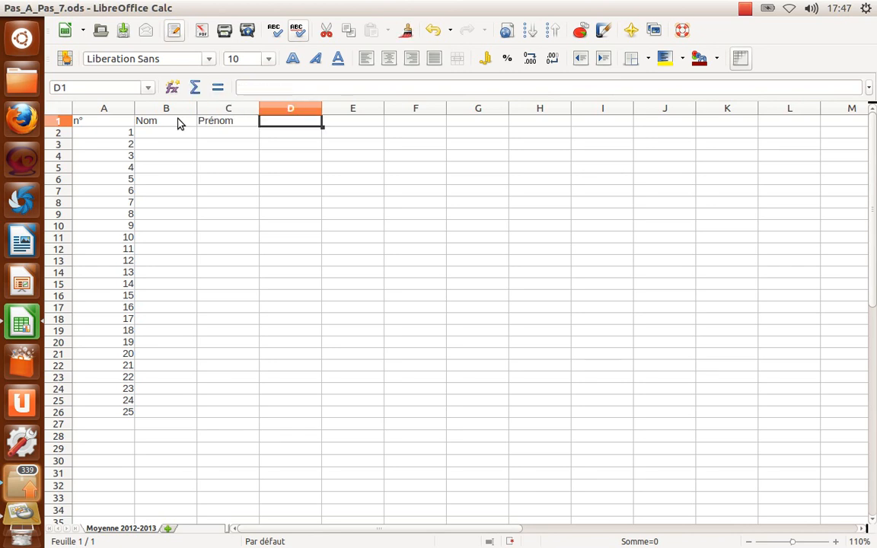
type("Classe")
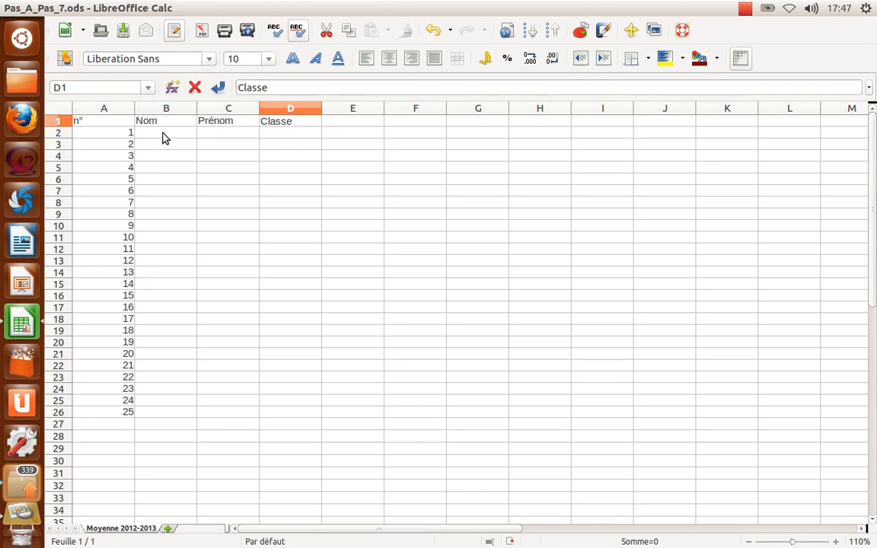
- Fill in the first data row with "Nom 1" in B2, "Prénom 1" in C2 and "Ma_classe" in D2
left_click(163, 137)
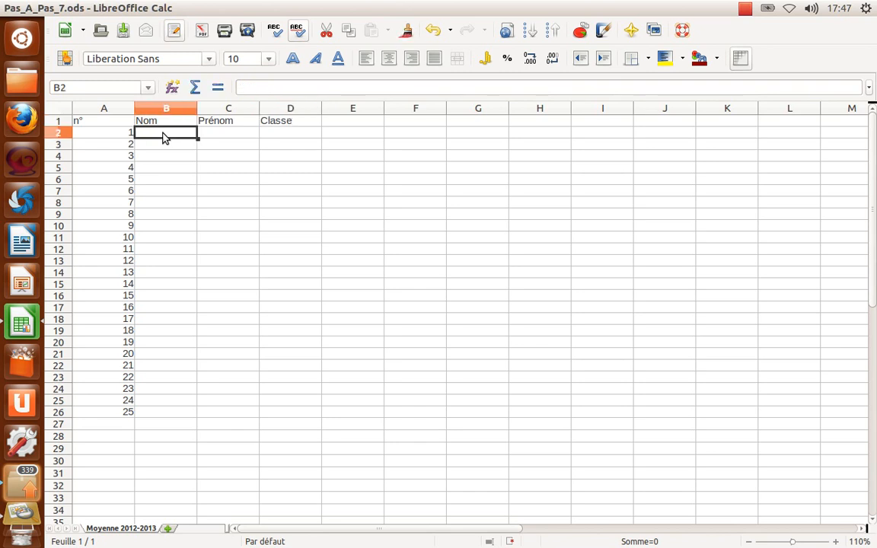
type("Nom 1")
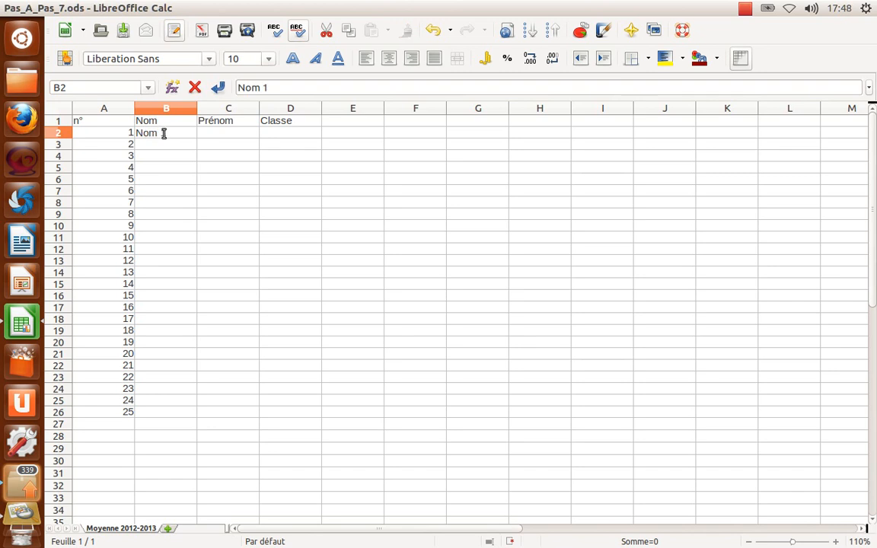
key("Tab")
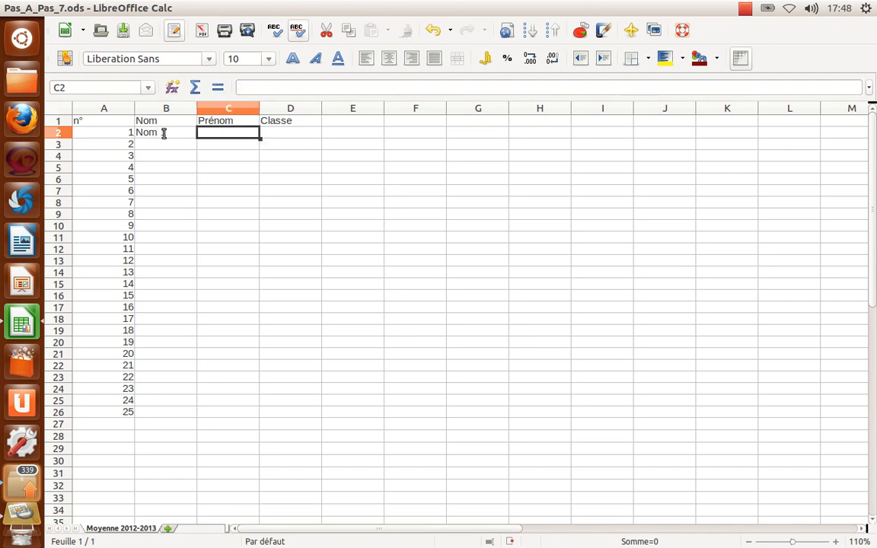
type("Préno")
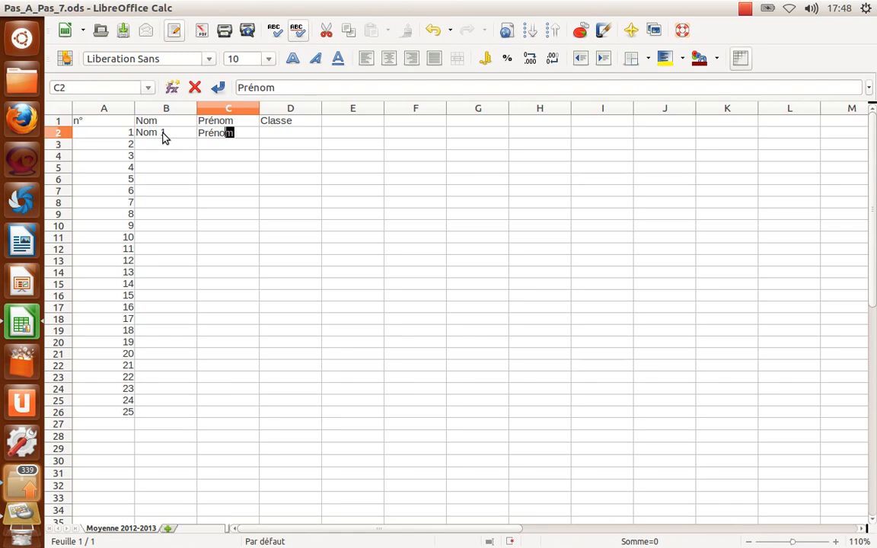
type("m 1")
key("Tab")
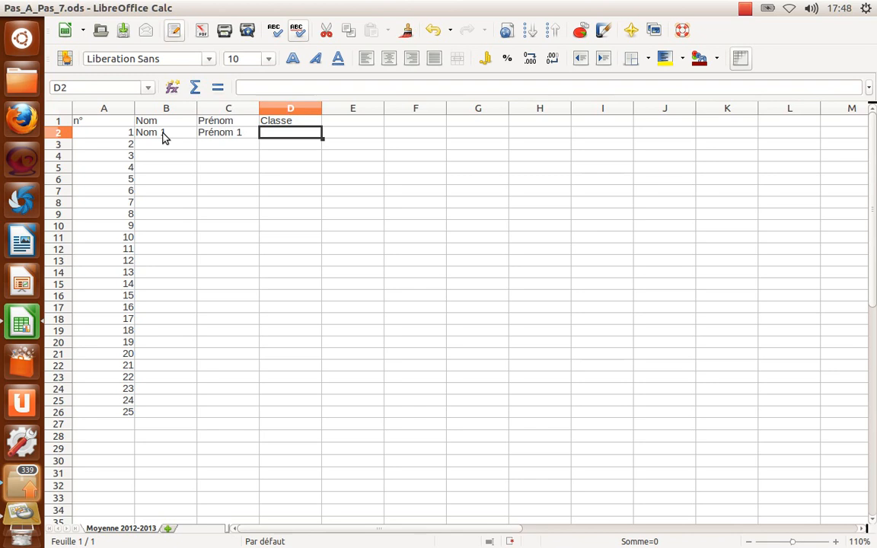
type("Ma_classe")
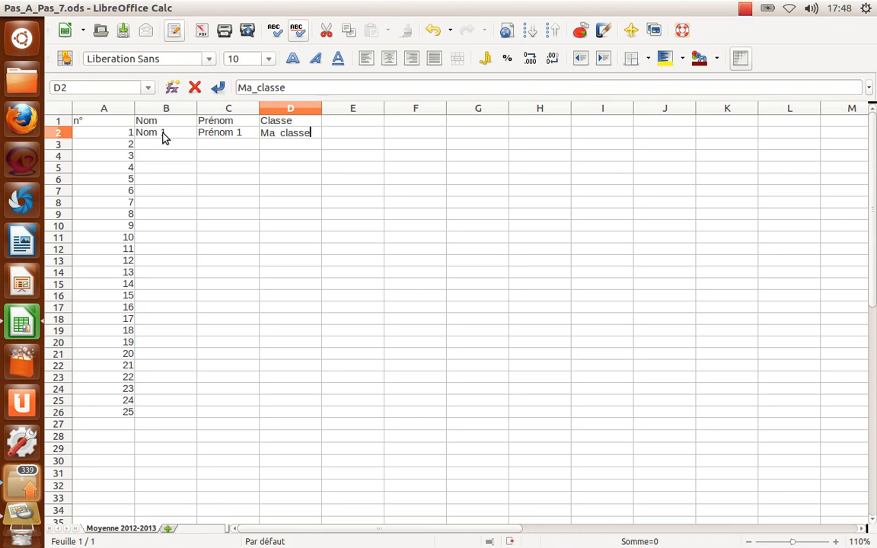
- Extend the contents of B2:D2 down to row 26, alongside the numbered column
double_click(162, 137)
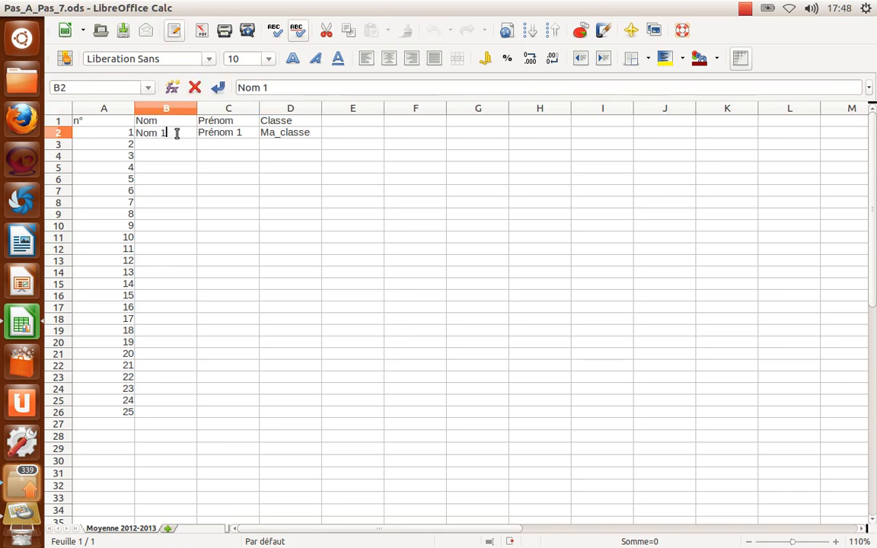
key("Escape")
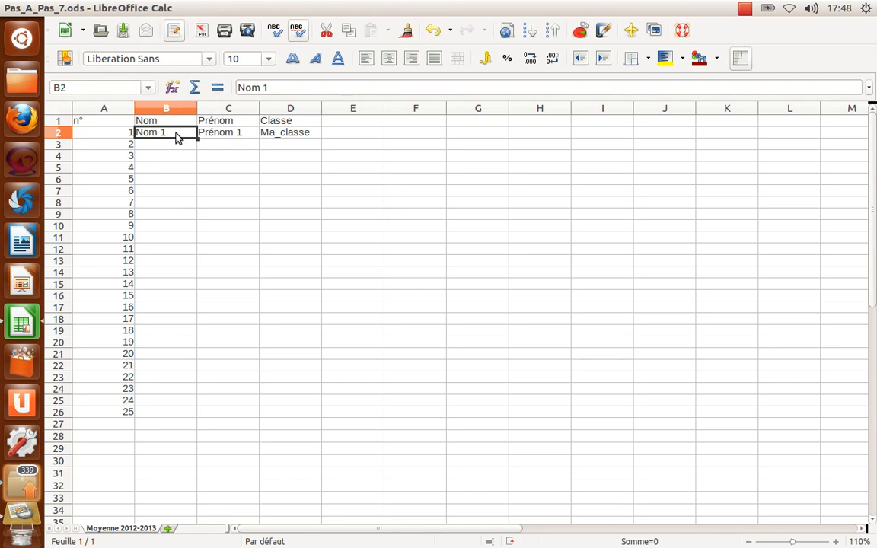
key("shift+Right")
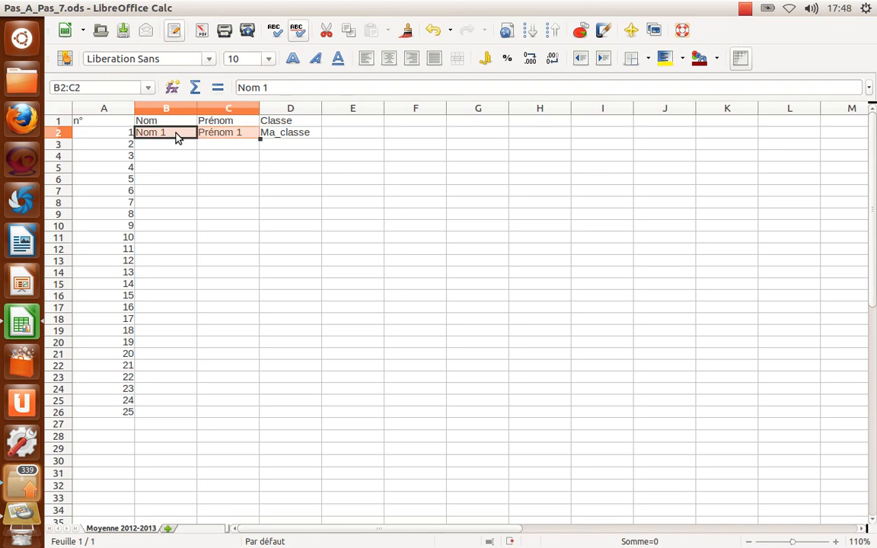
key("shift+Right")
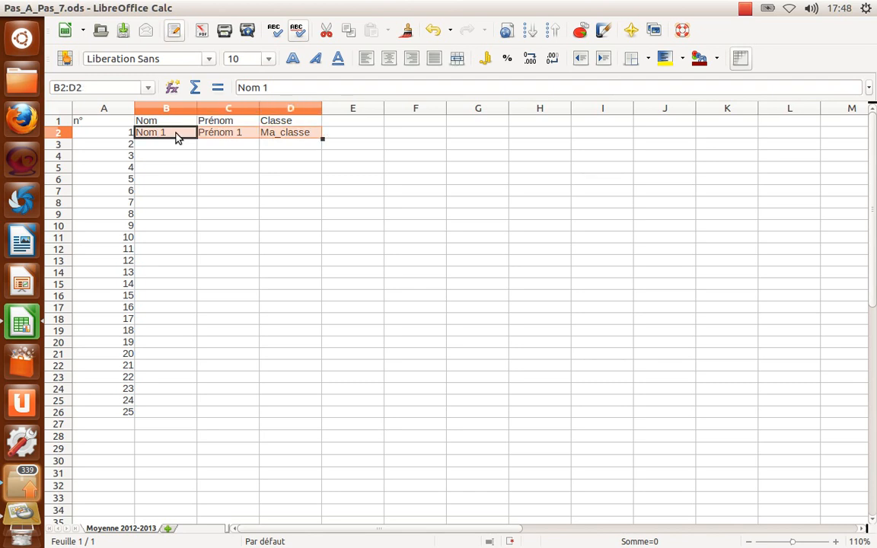
double_click(322, 140)
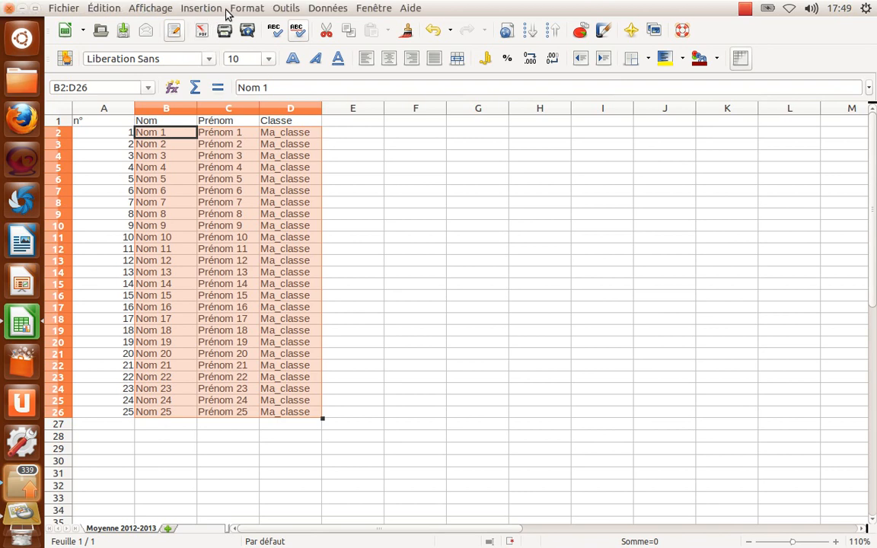
left_click(106, 8)
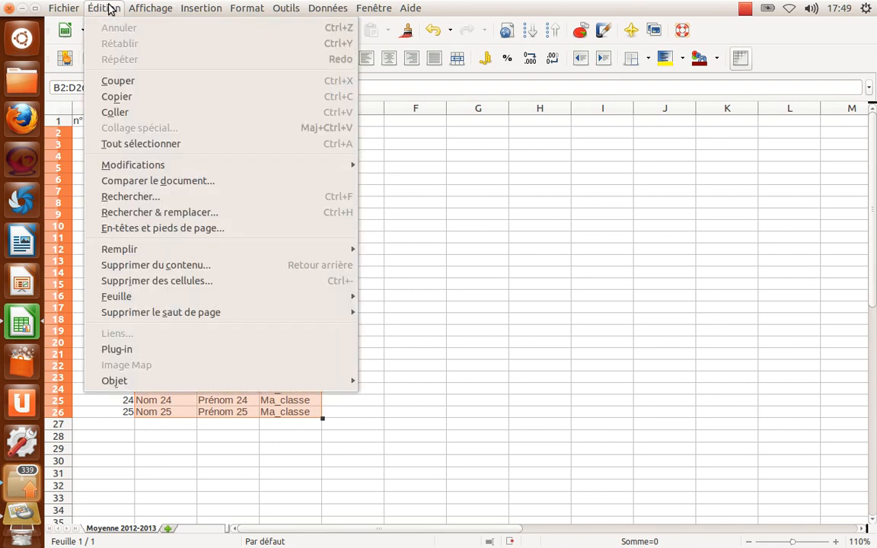
mouse_move(164, 252)
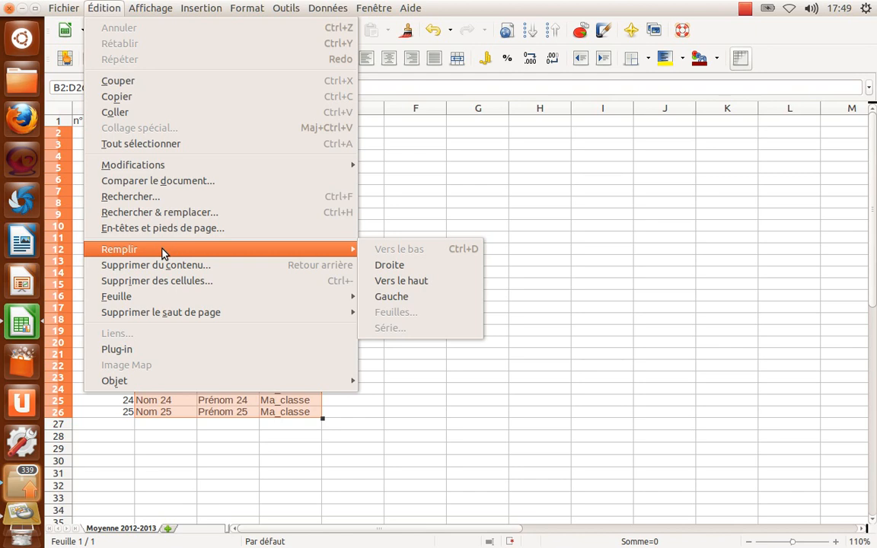
key("Escape")
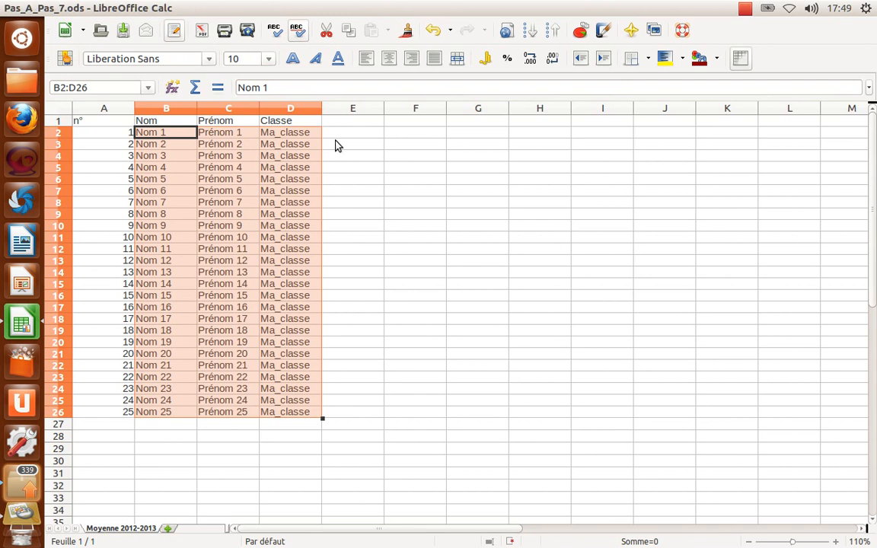
- Undo the fill of the Nom, Prénom and Classe columns and redo it
left_click(434, 32)
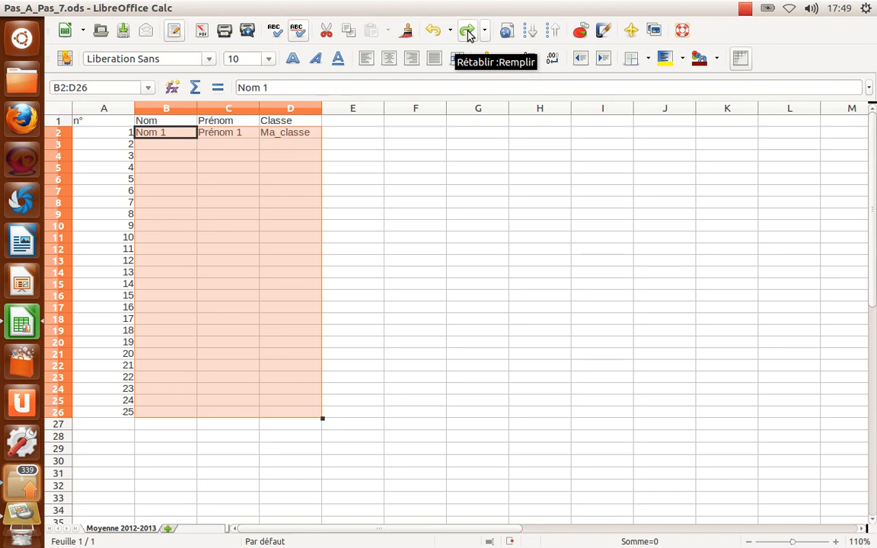
left_click(468, 32)
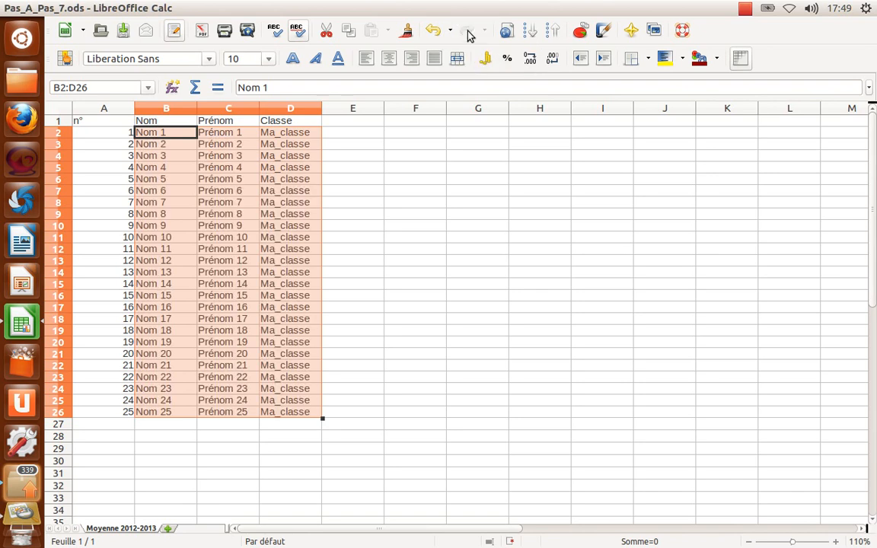